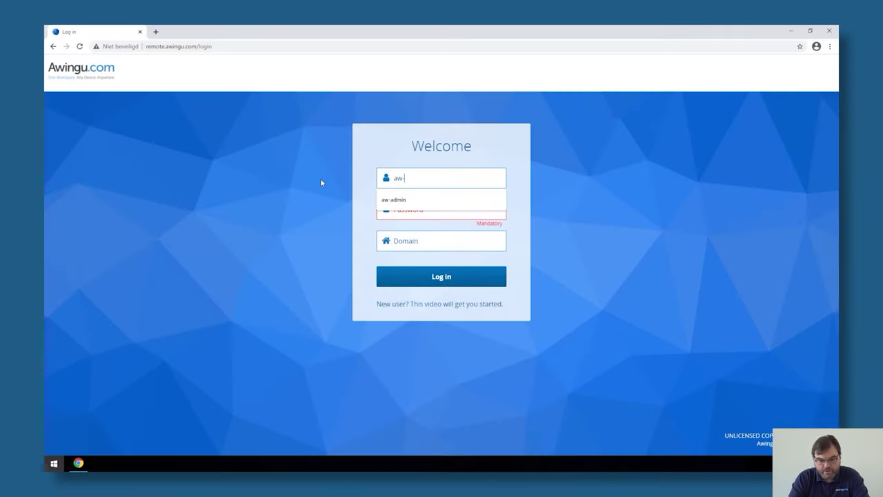
# - Sign in to the Awingu portal with the admin username and password
pyautogui.write('in')
pyautogui.press('Tab')
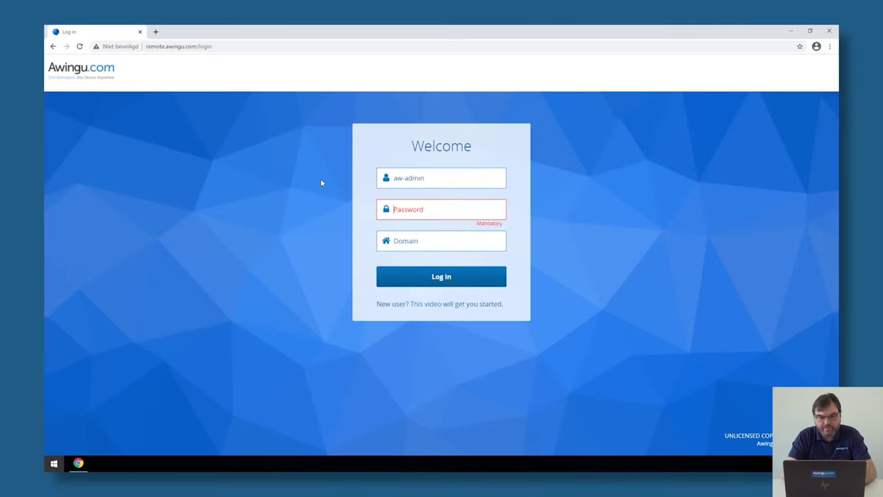
pyautogui.write('••••••••••')
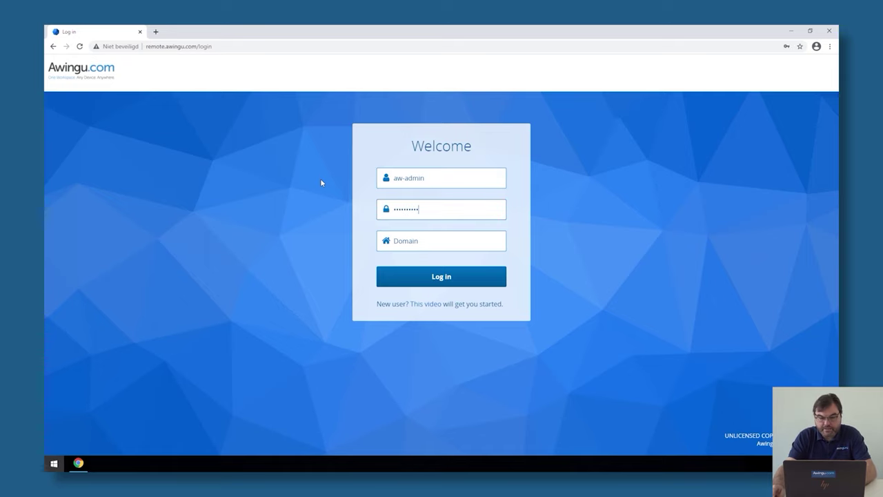
pyautogui.click(425, 288)
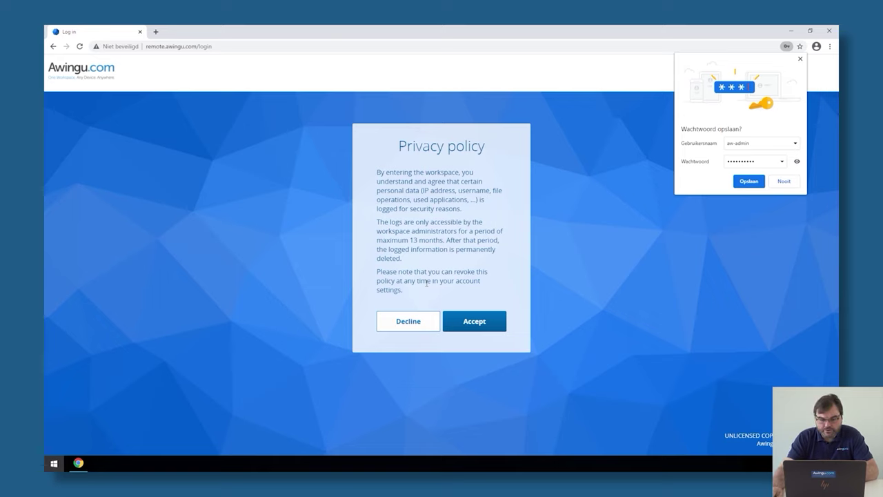
# - Accept the privacy policy and decline Chrome's offer to save the password
pyautogui.click(471, 320)
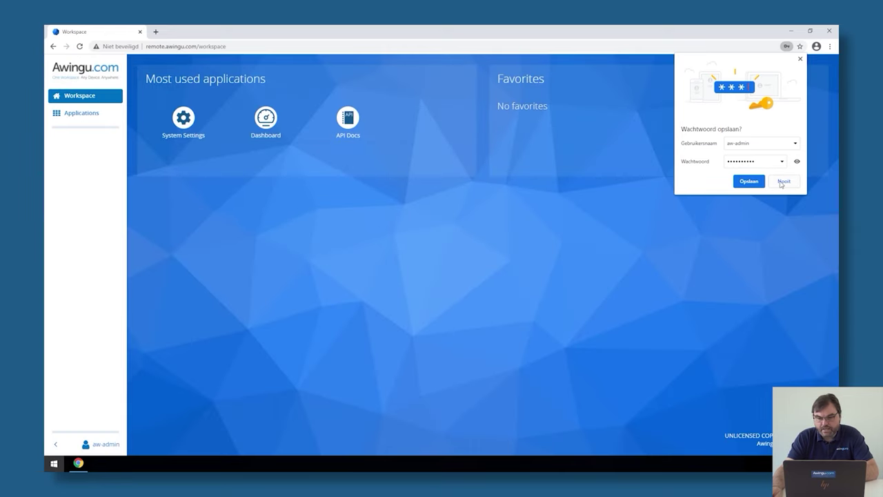
pyautogui.click(782, 181)
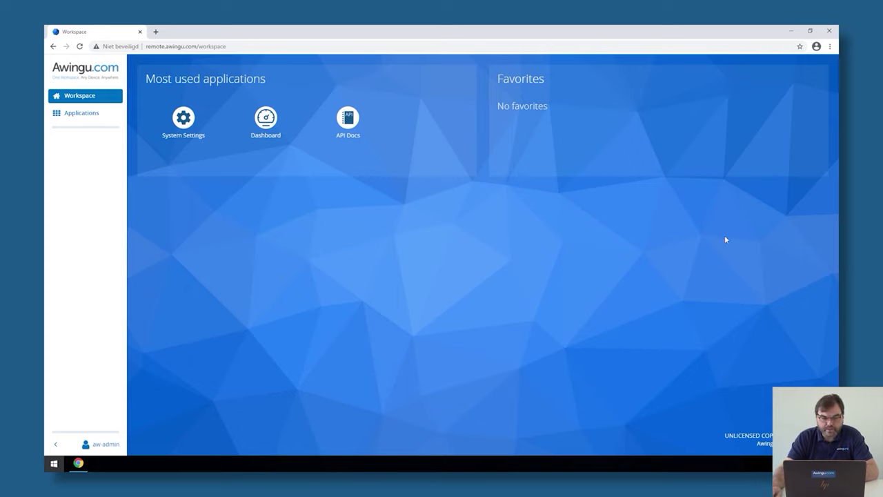
# - Open System Settings and confirm the anonymous usage reporting prompt
pyautogui.click(184, 119)
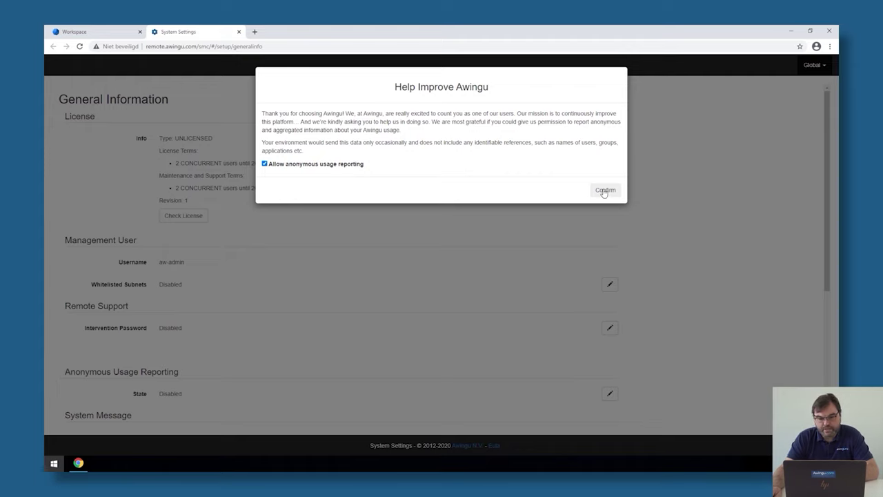
pyautogui.click(604, 192)
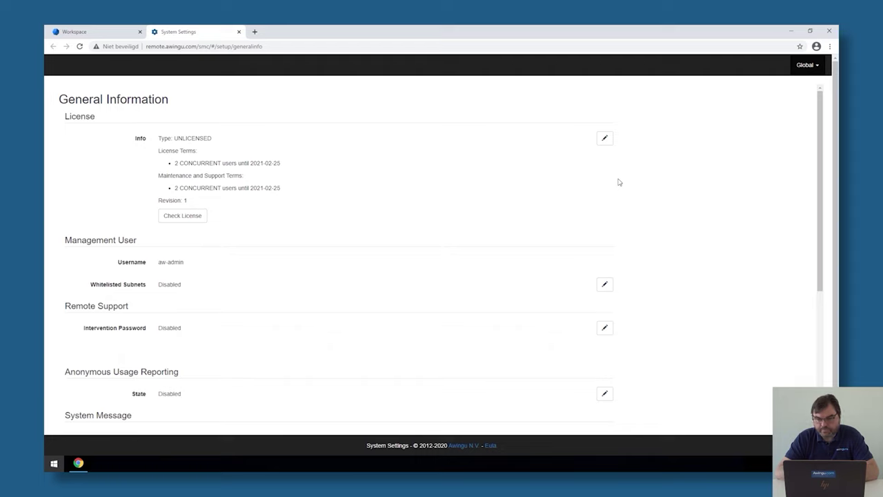
# - Go to the Domains page from the Global dropdown and start a new domain entry
pyautogui.click(812, 67)
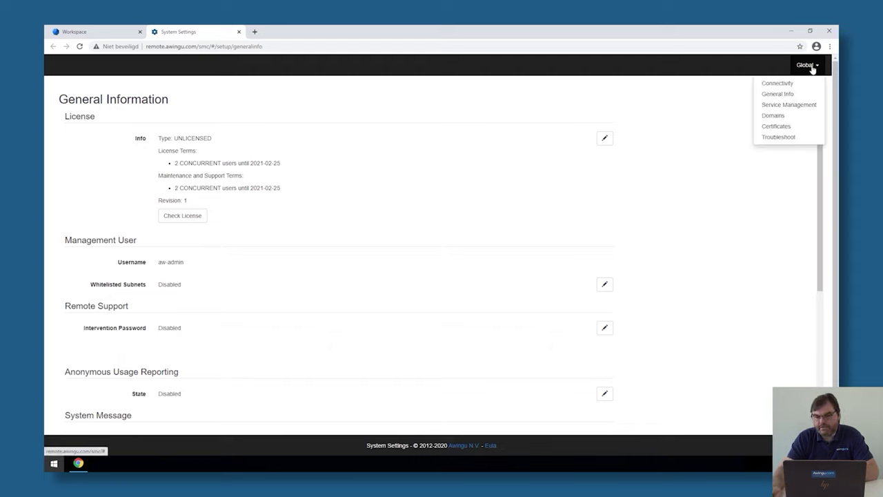
pyautogui.click(791, 118)
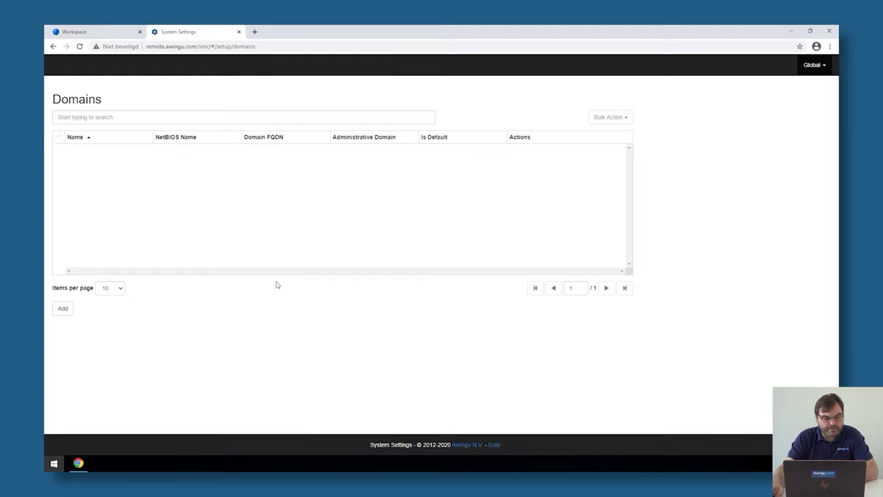
pyautogui.click(63, 310)
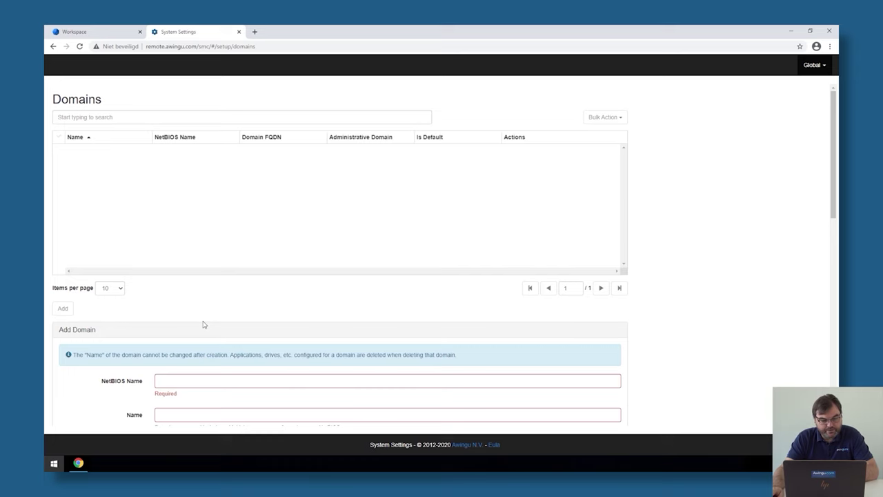
# - Enter COMP as the NetBIOS Name, leaving the Name field as COMP
pyautogui.scroll(-5, 203, 324)
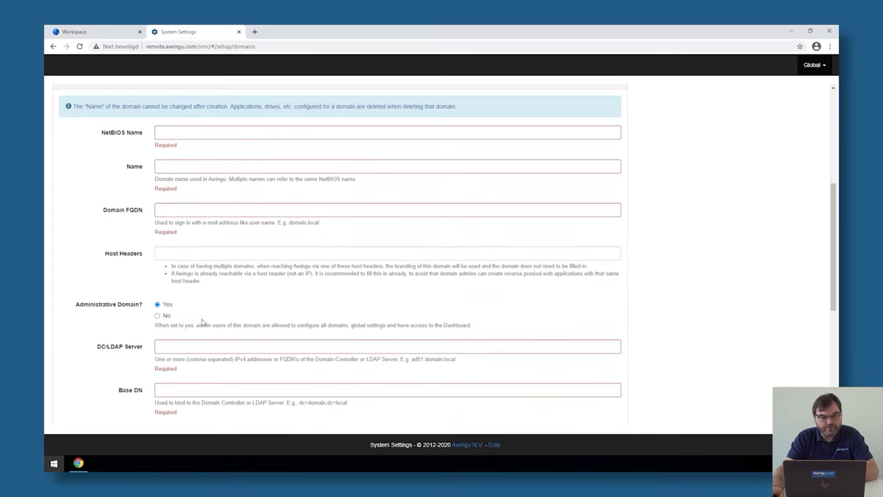
pyautogui.click(181, 131)
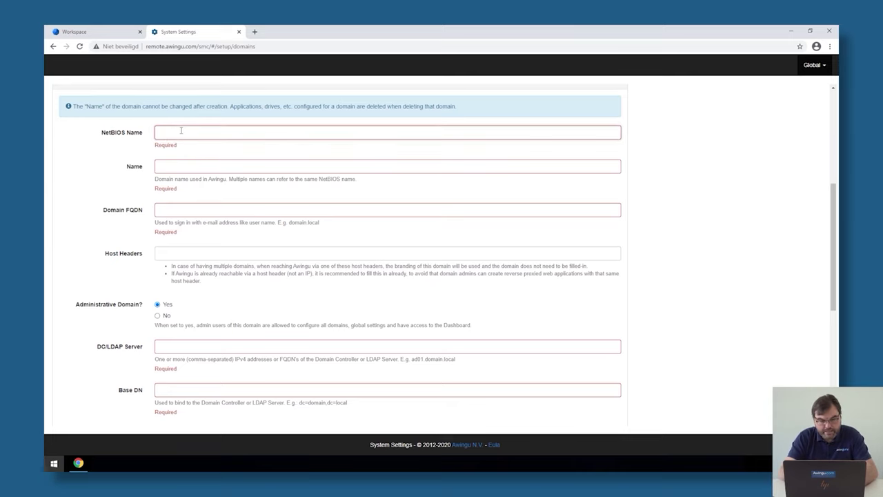
pyautogui.write('COMP')
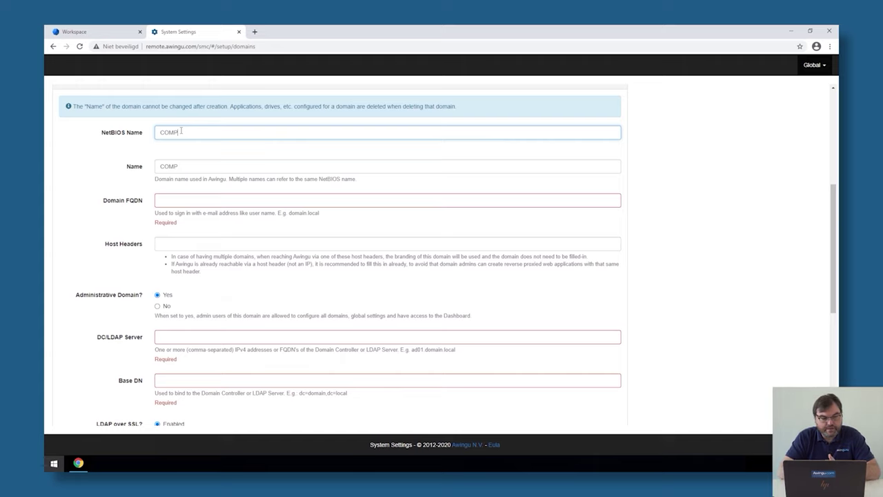
pyautogui.press('Tab')
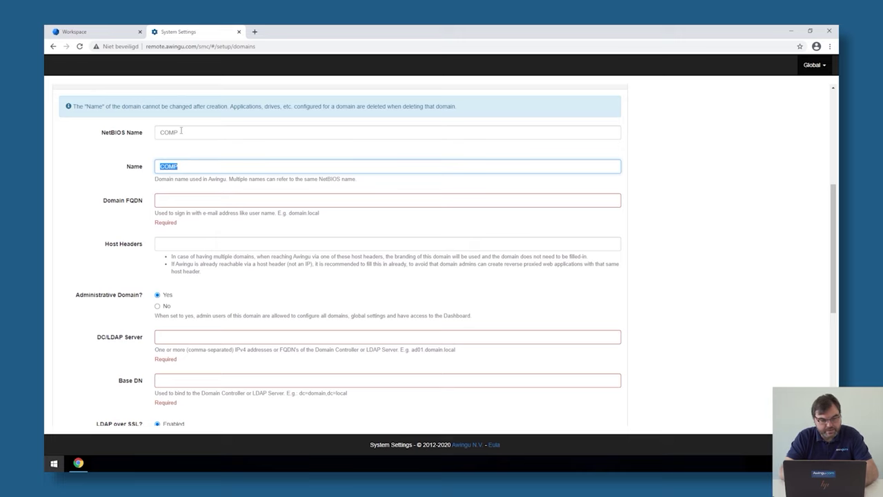
pyautogui.press('Tab')
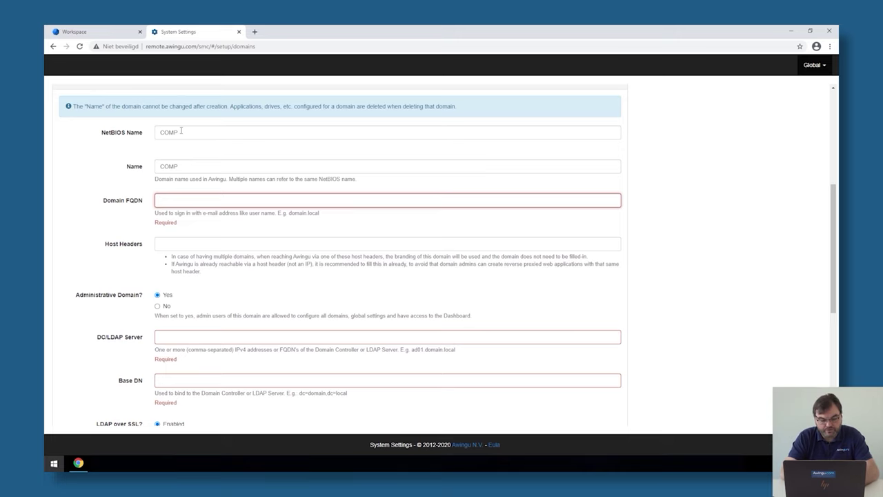
# - Enter comp.local as the Domain FQDN
pyautogui.write('comp')
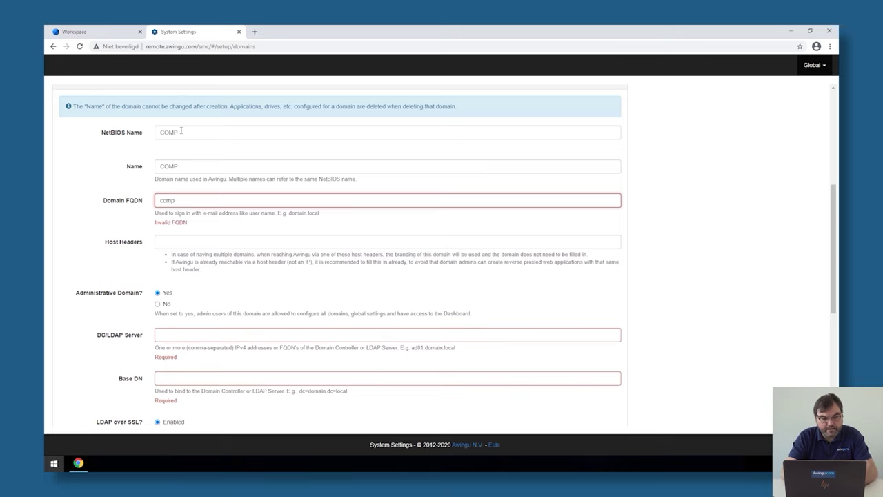
pyautogui.write('.local')
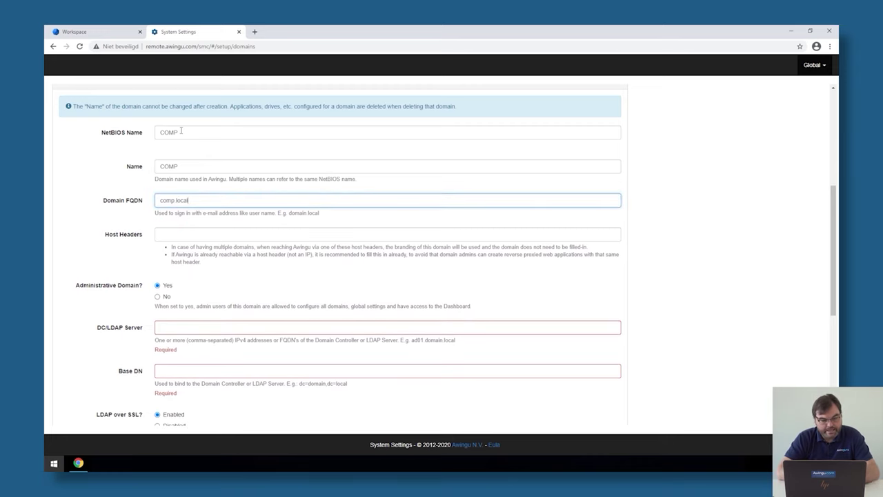
pyautogui.press('Tab')
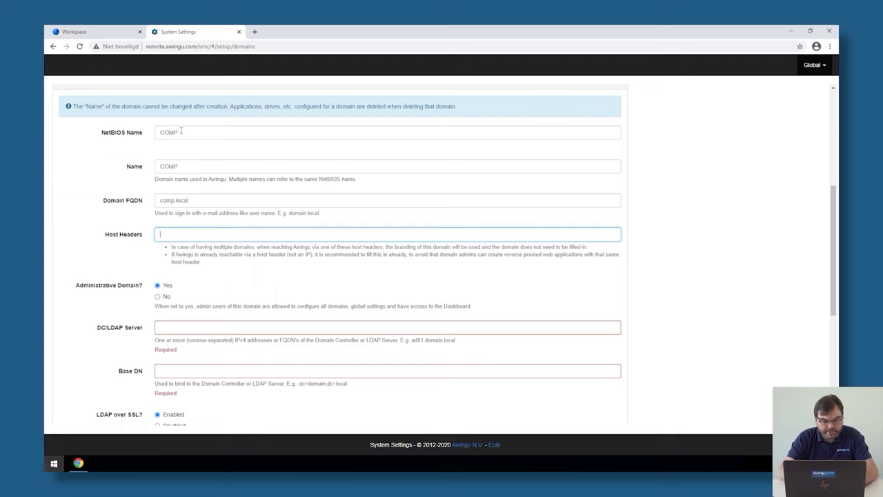
# - Enter remote.awingu.com as the Host Headers value, fixing a typo along the way
pyautogui.write('remote.awinu')
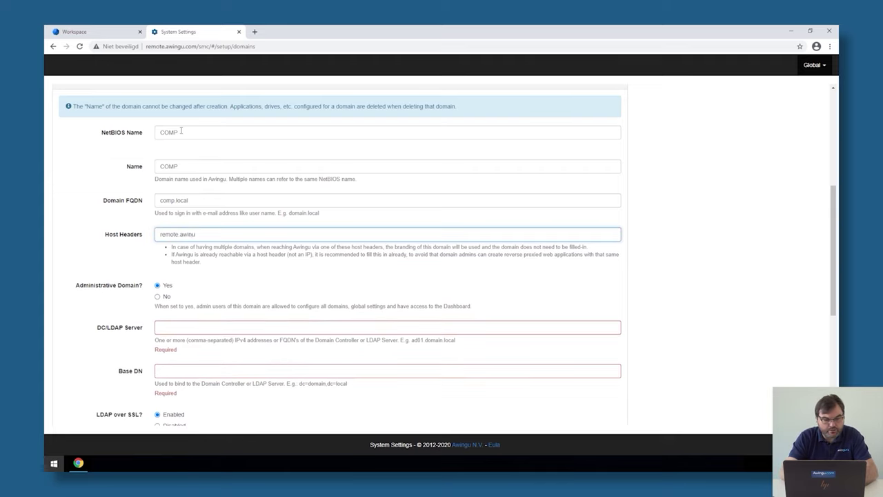
pyautogui.press('BackSpace')
pyautogui.write('gu.com')
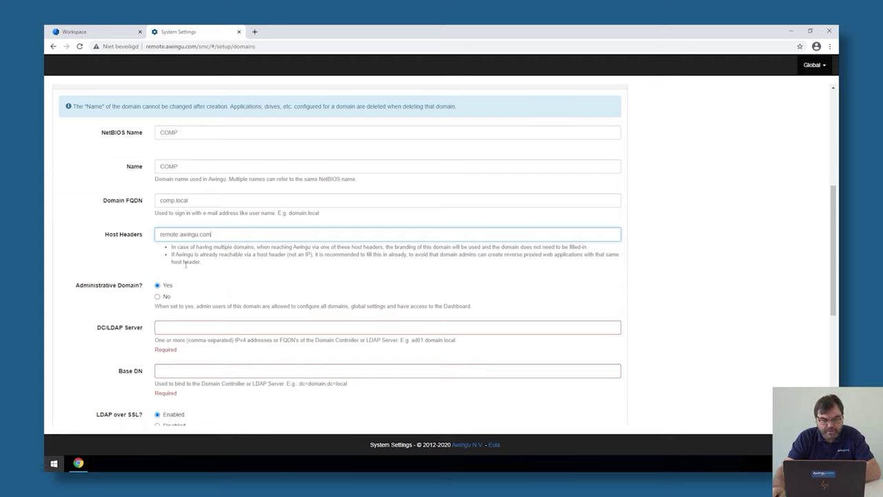
pyautogui.scroll(1, 152, 297)
pyautogui.scroll(-2, 151, 297)
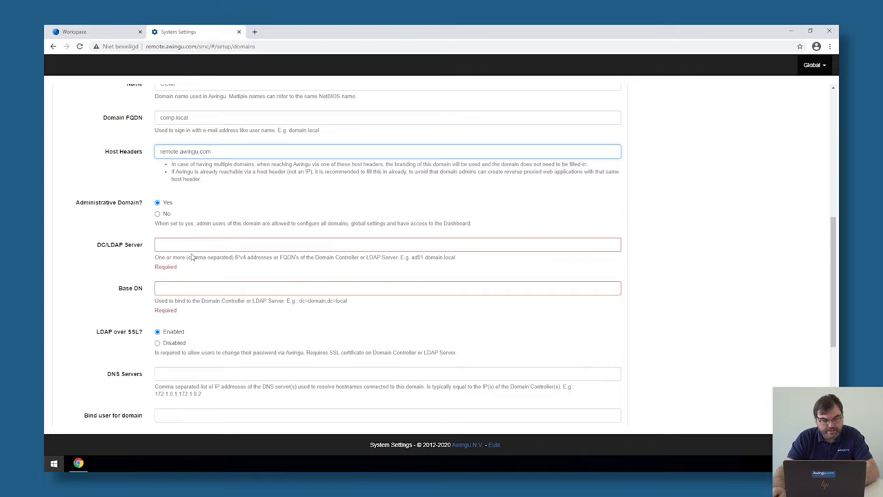
pyautogui.scroll(-1, 191, 257)
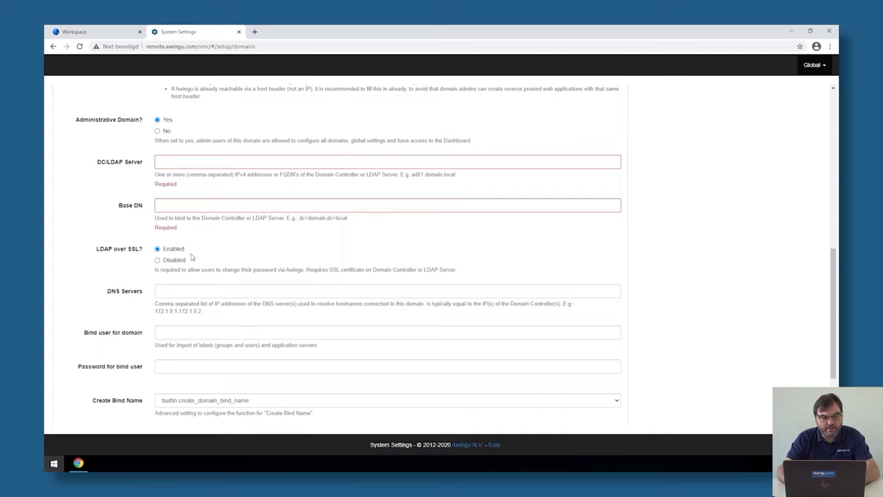
# - Set DC/LDAP Server to awingu-ad.comp.local and Base DN to dc=comp,dc=local
pyautogui.click(178, 159)
pyautogui.write('awingu')
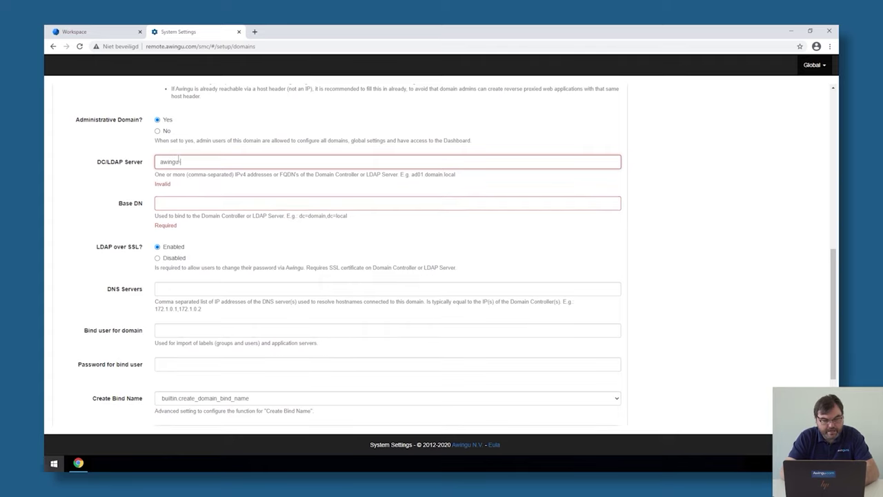
pyautogui.write('-ad')
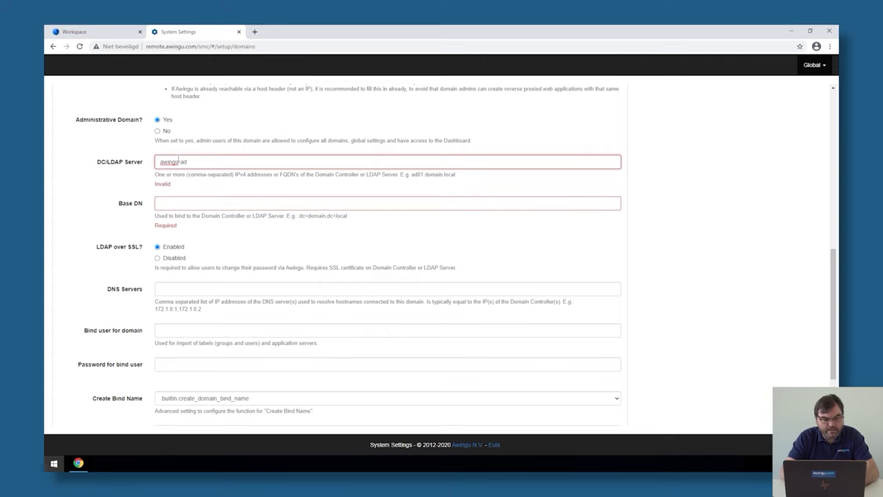
pyautogui.write('.com')
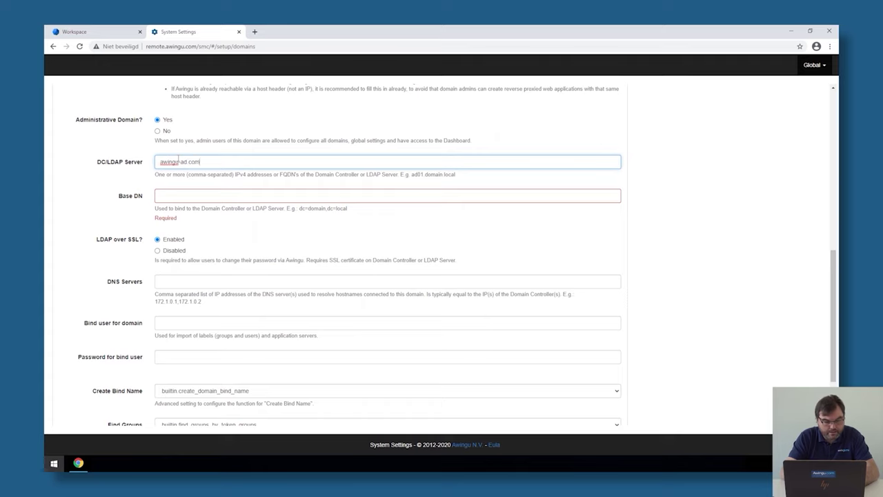
pyautogui.write('p.local')
pyautogui.press('Tab')
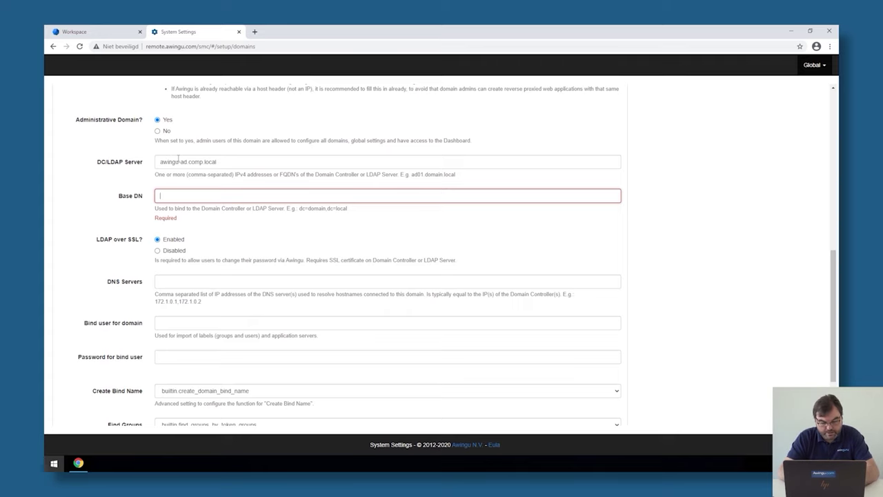
pyautogui.write('dc')
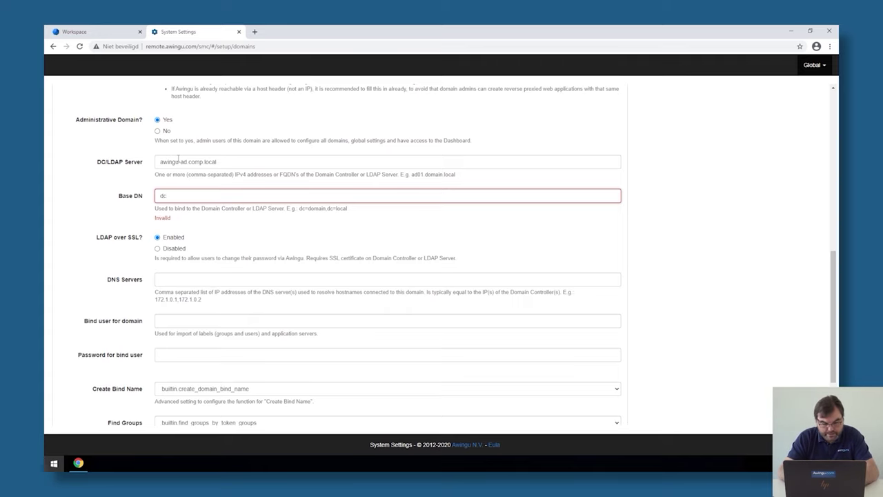
pyautogui.write('=comp')
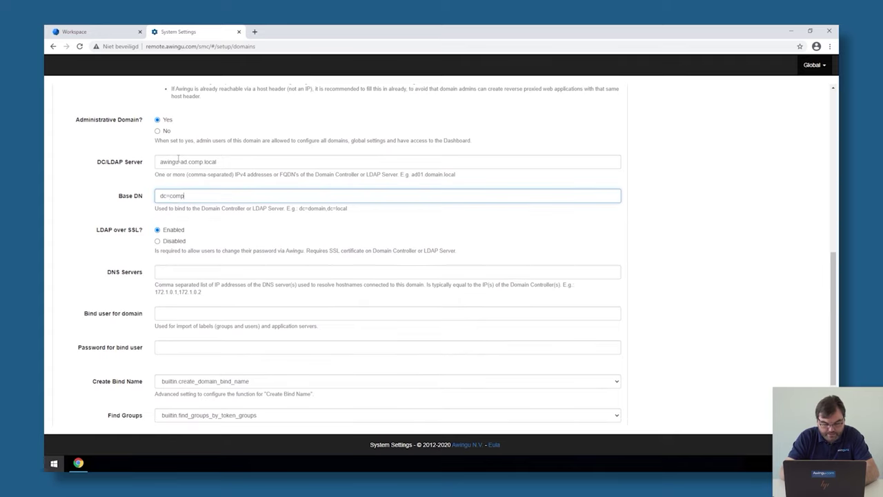
pyautogui.write(',dc=local')
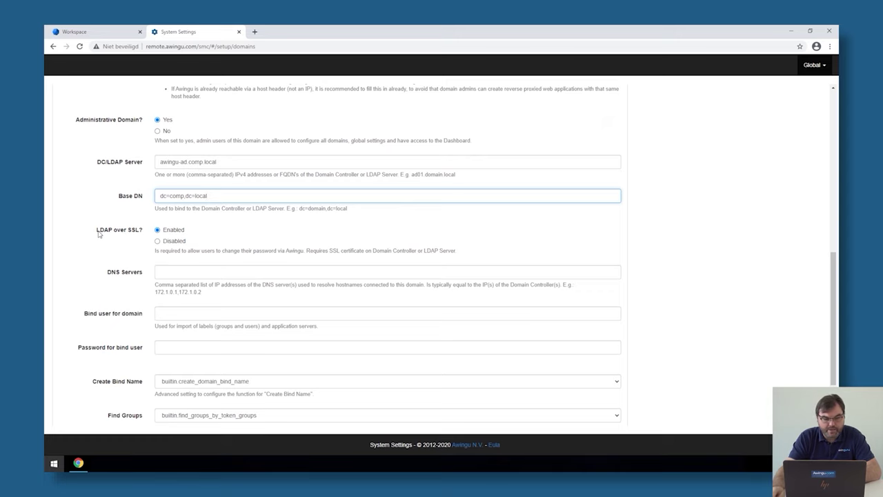
pyautogui.scroll(1, 248, 266)
# - Enter 10.7.0.4 as the domain's DNS server
pyautogui.click(222, 307)
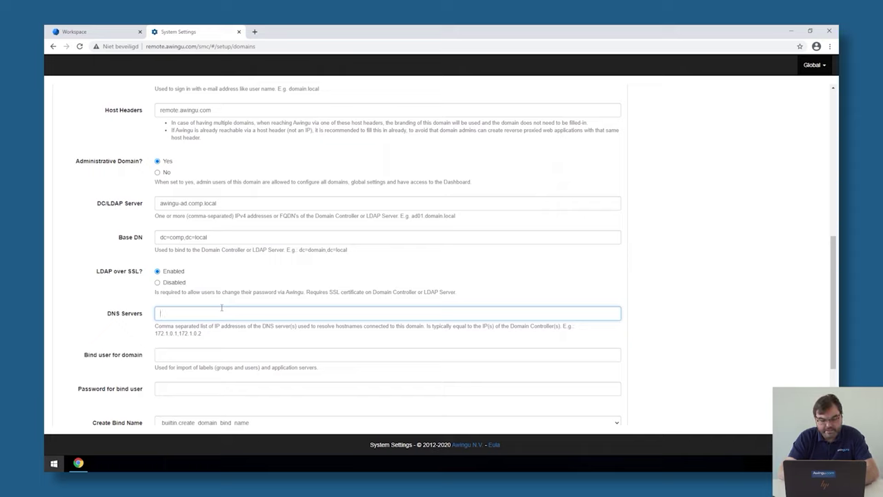
pyautogui.write('10.7')
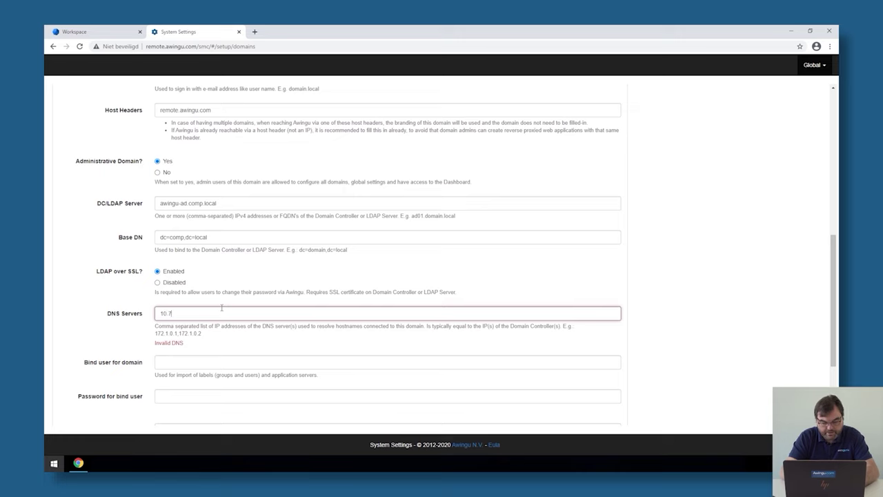
pyautogui.write('.0.4')
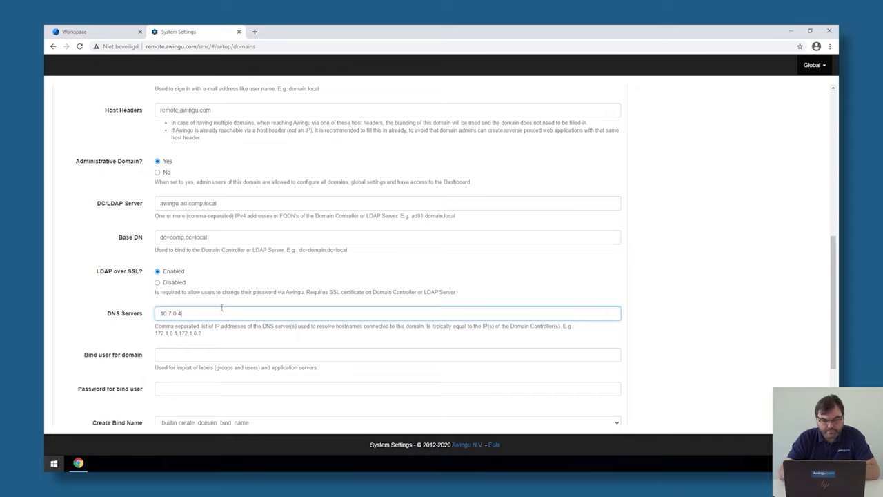
pyautogui.scroll(-1, 221, 308)
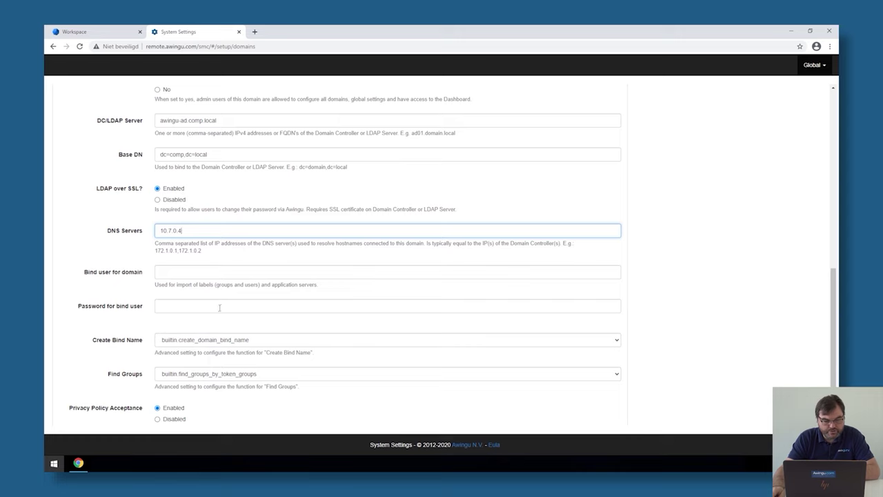
pyautogui.scroll(-1, 220, 304)
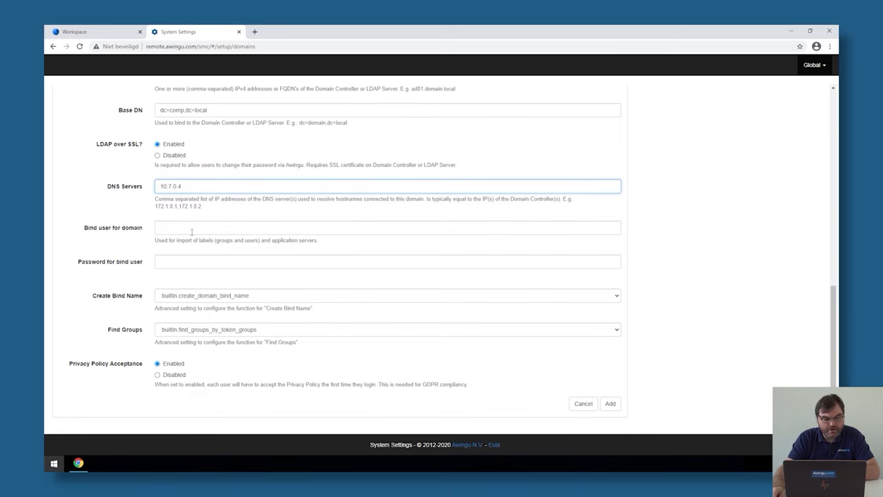
pyautogui.click(192, 229)
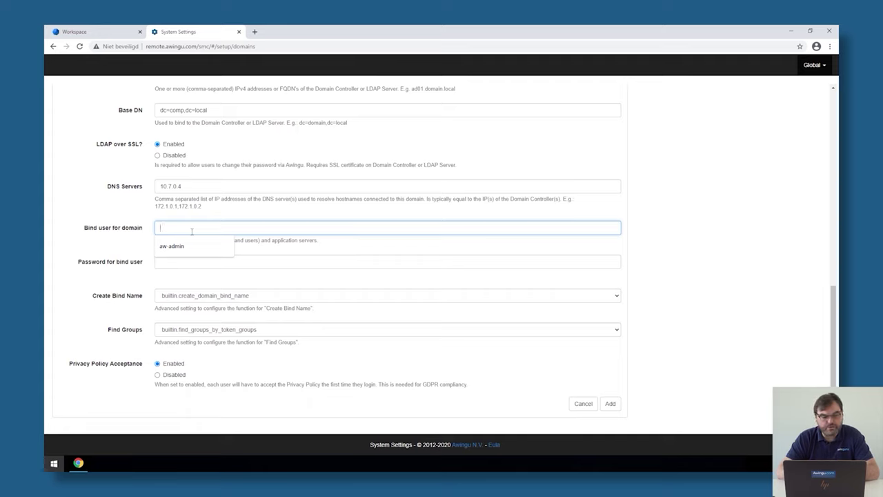
# - Set the bind user to serviceuser and enter its password
pyautogui.write('serv')
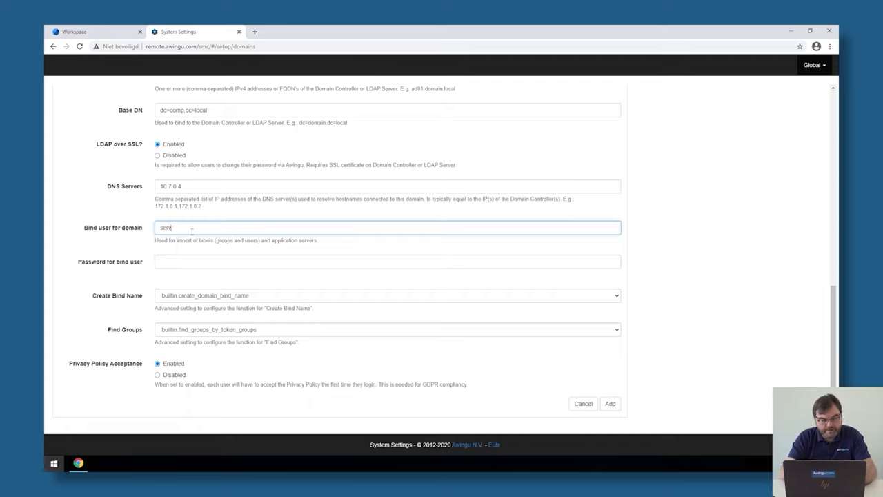
pyautogui.write('er')
pyautogui.write('ice')
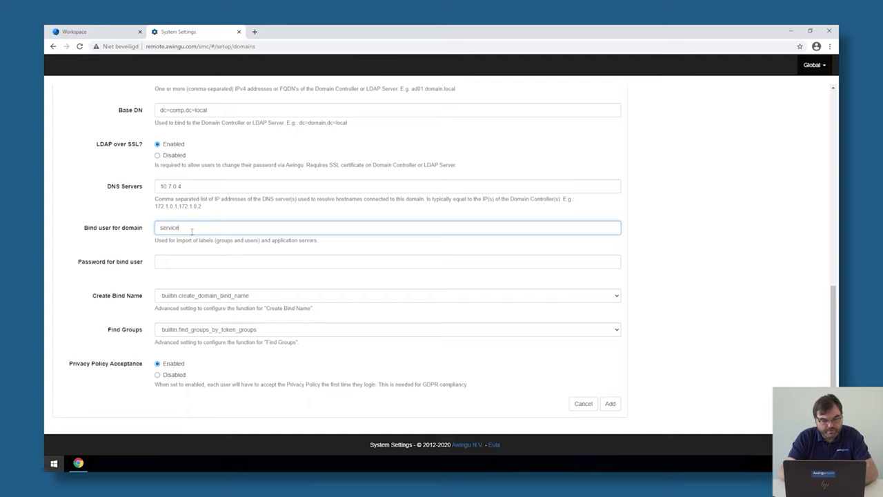
pyautogui.write('user')
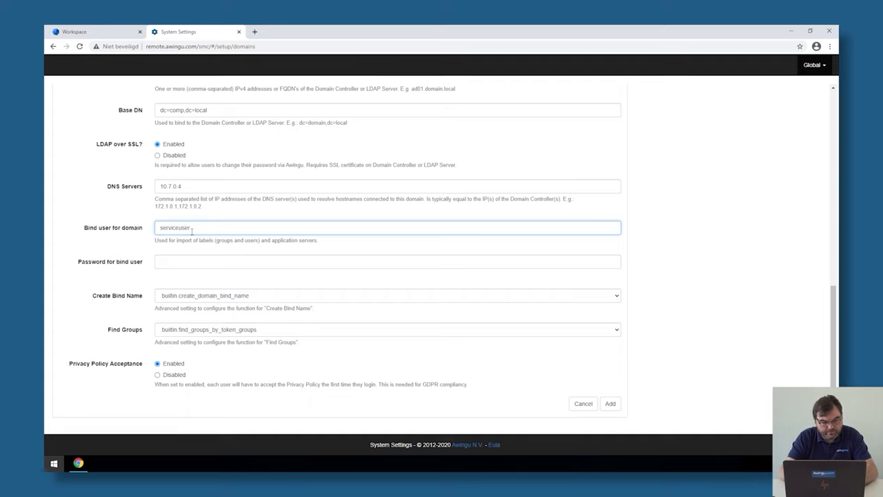
pyautogui.press('Tab')
pyautogui.write('********')
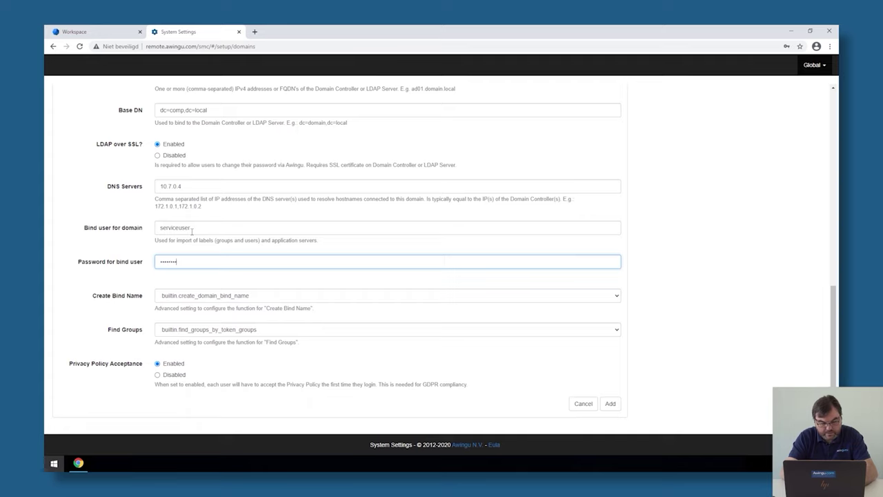
pyautogui.write('**')
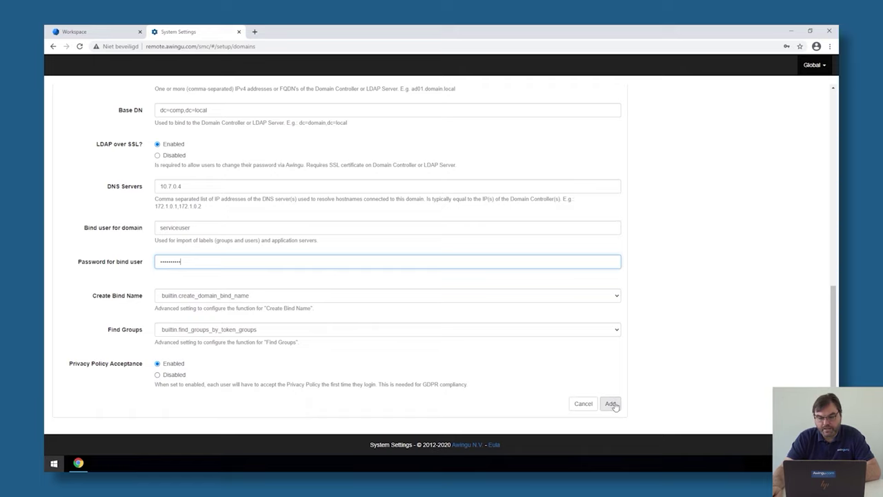
pyautogui.click(611, 403)
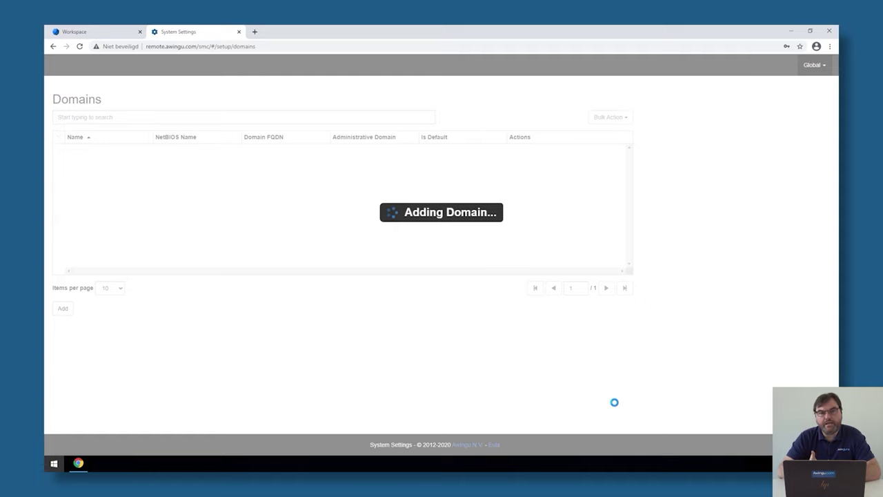